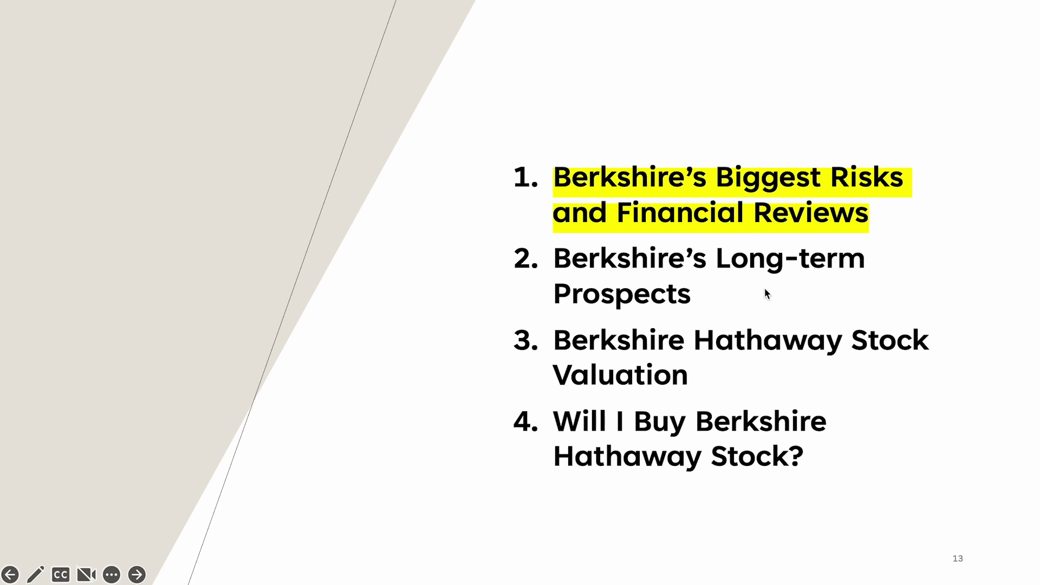
Step: Advance the slideshow past the agenda slide and the Fortune article slide on Berkshire's cash on hand
{"action": "left_click", "coordinate": [833, 300]}
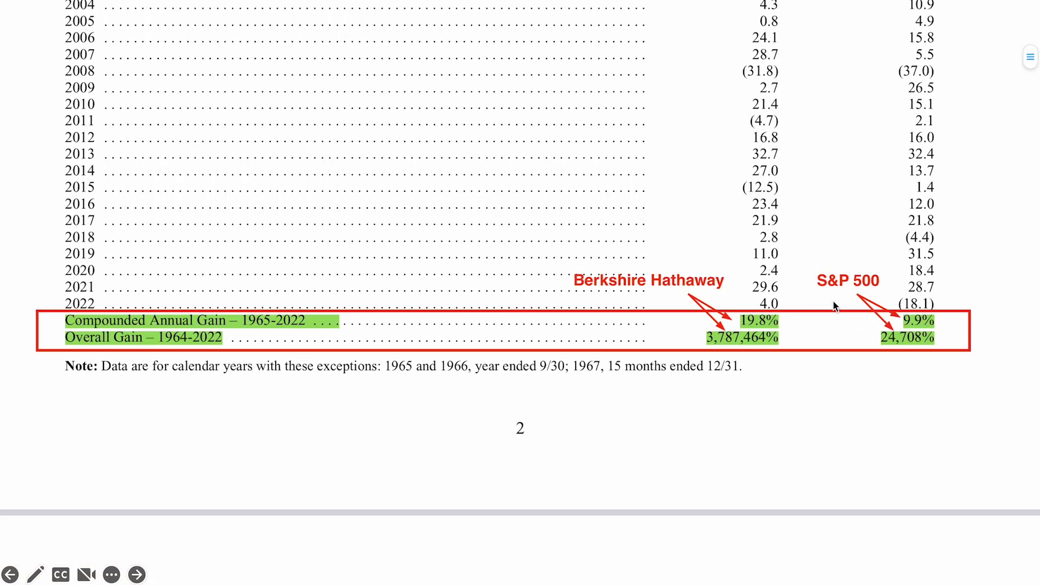
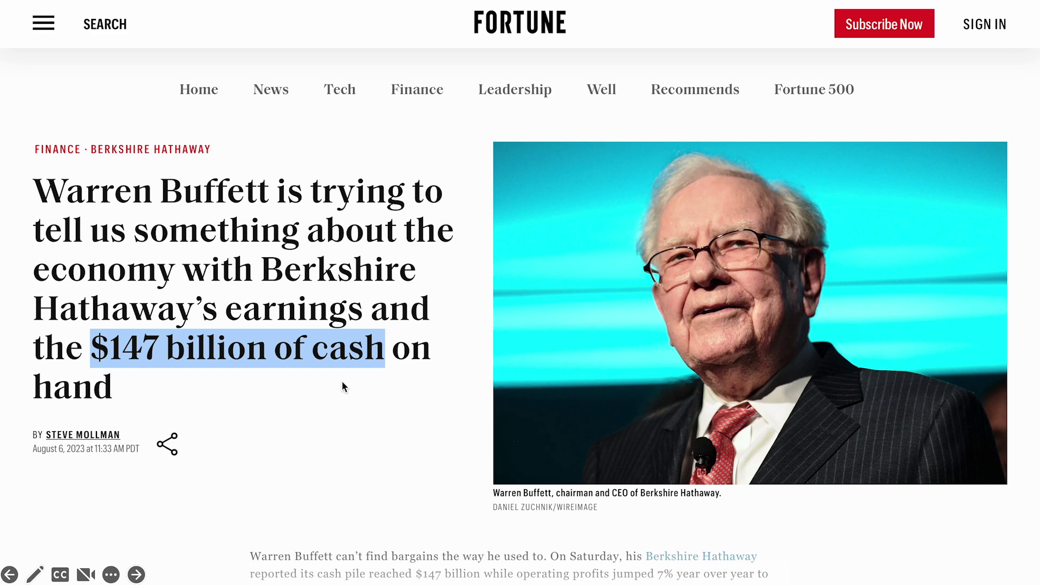
{"action": "key", "text": "Right"}
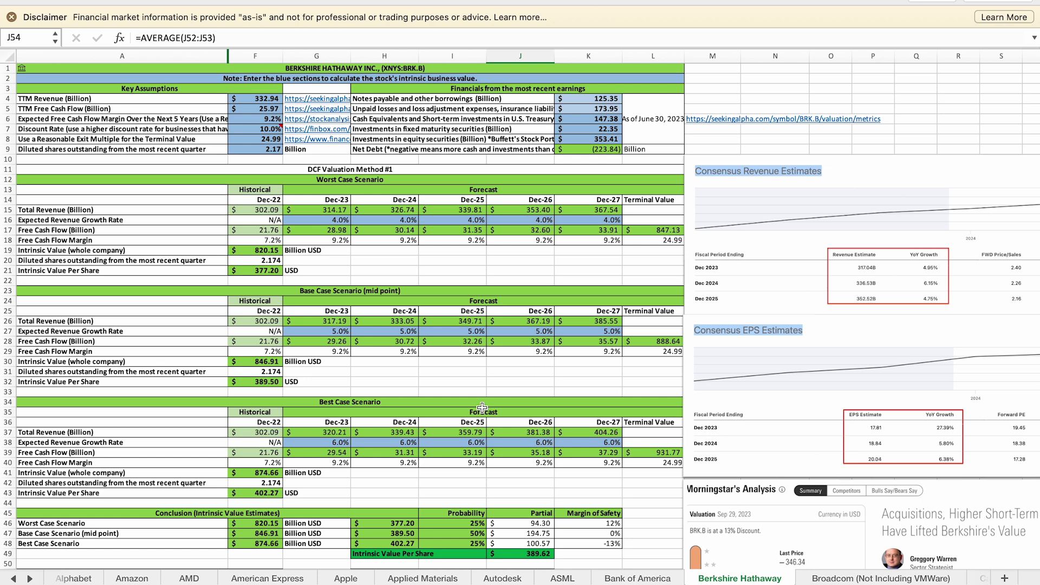
Step: Examine the base case free cash flow forecast, the whole-company intrinsic value formula and the discount rate it uses
{"action": "left_click_drag", "start_coordinate": [319, 340], "coordinate": [660, 344]}
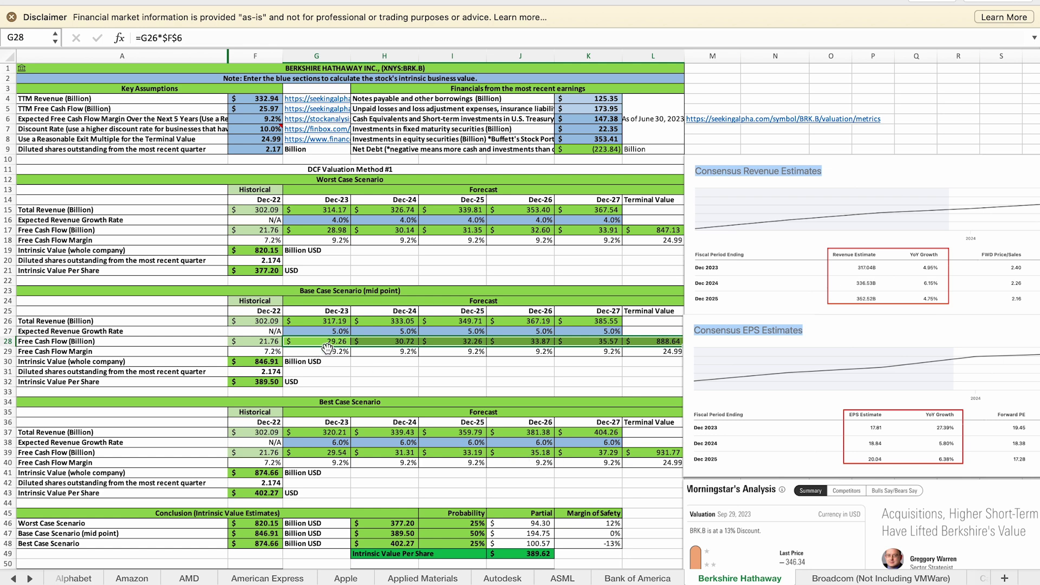
{"action": "left_click_drag", "start_coordinate": [320, 342], "coordinate": [652, 342]}
{"action": "left_click", "coordinate": [249, 362]}
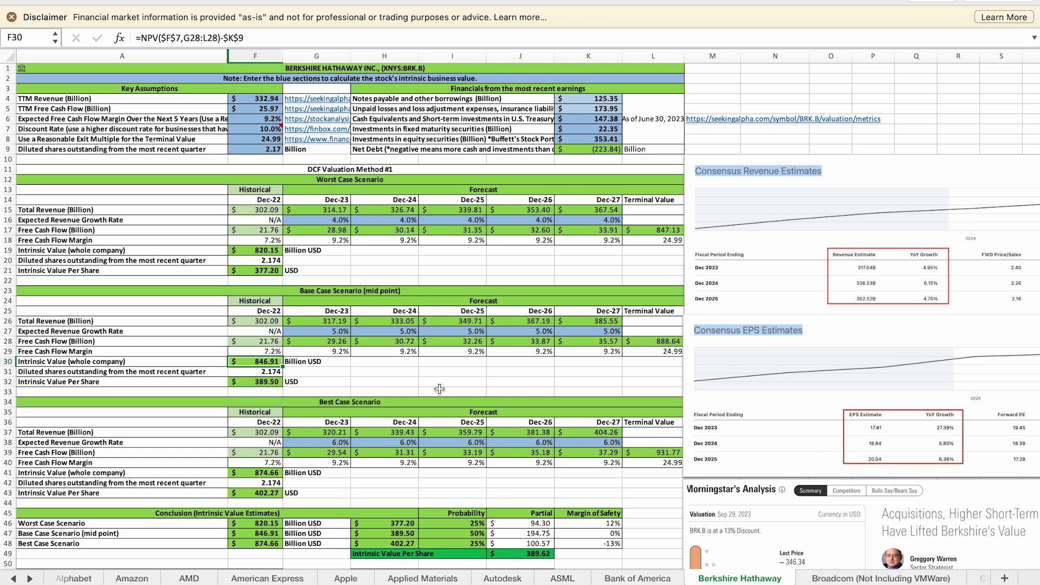
{"action": "left_click", "coordinate": [263, 129]}
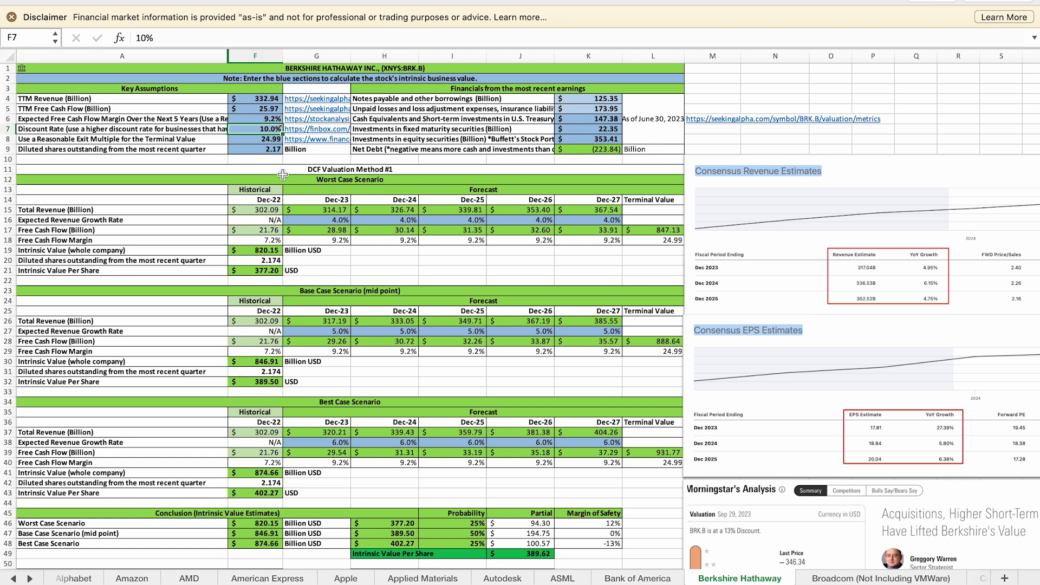
Step: Compare the expected revenue growth rates of the worst case and best case scenarios
{"action": "left_click", "coordinate": [328, 219]}
{"action": "left_click_drag", "start_coordinate": [329, 219], "coordinate": [620, 223]}
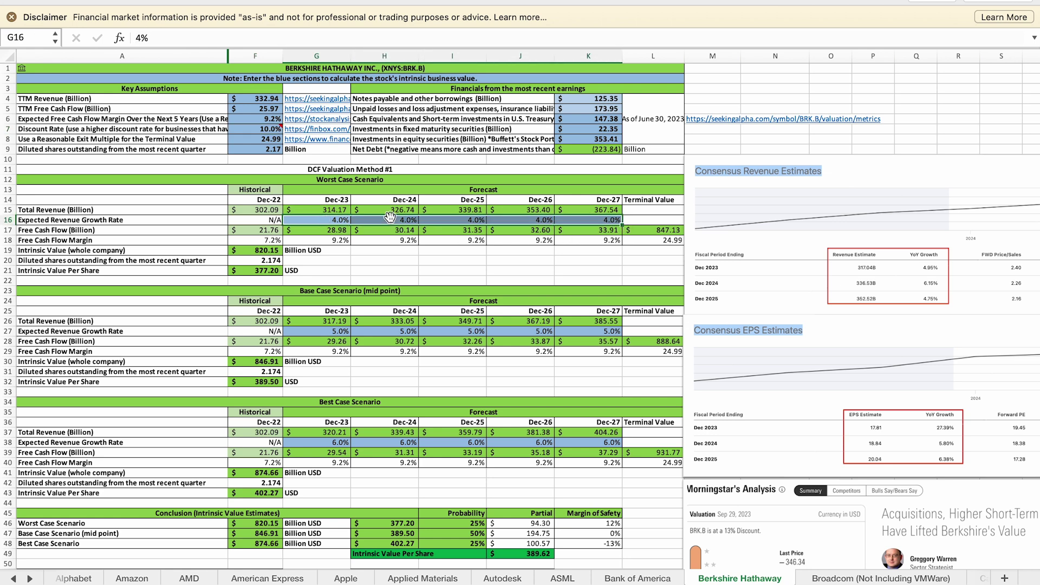
{"action": "left_click_drag", "start_coordinate": [329, 441], "coordinate": [621, 439]}
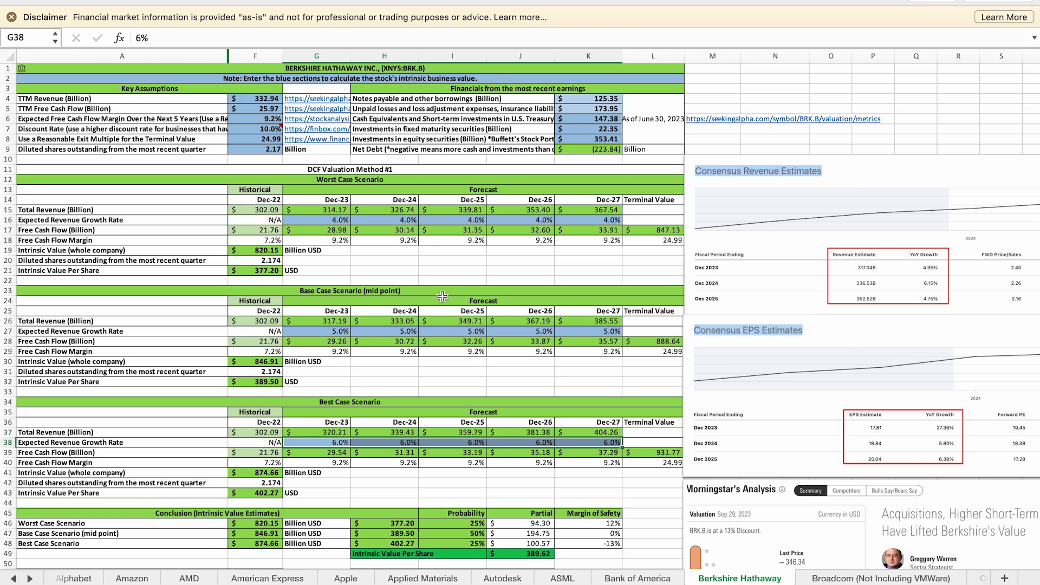
{"action": "left_click", "coordinate": [377, 180]}
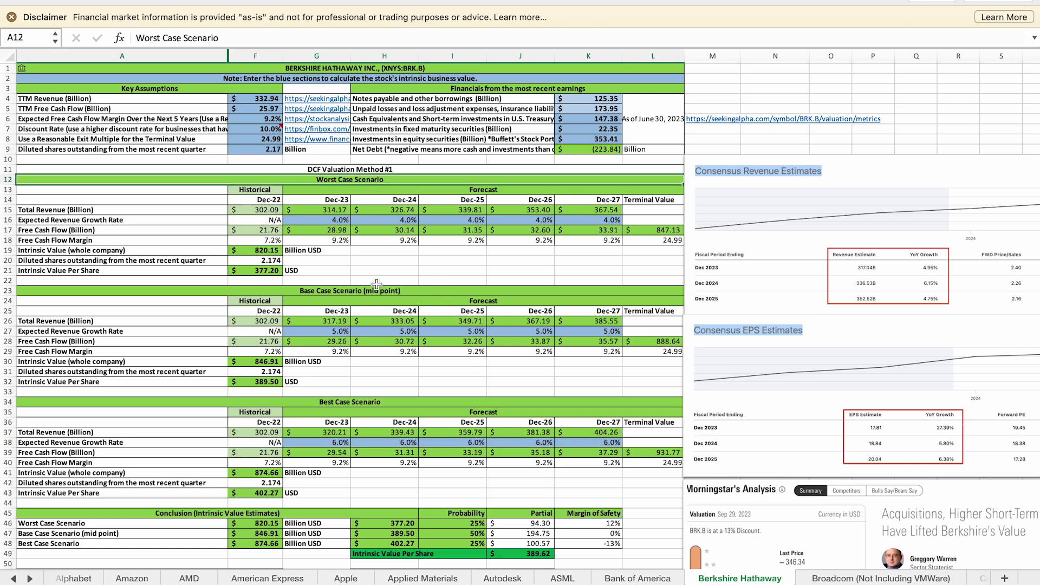
{"action": "left_click", "coordinate": [386, 403]}
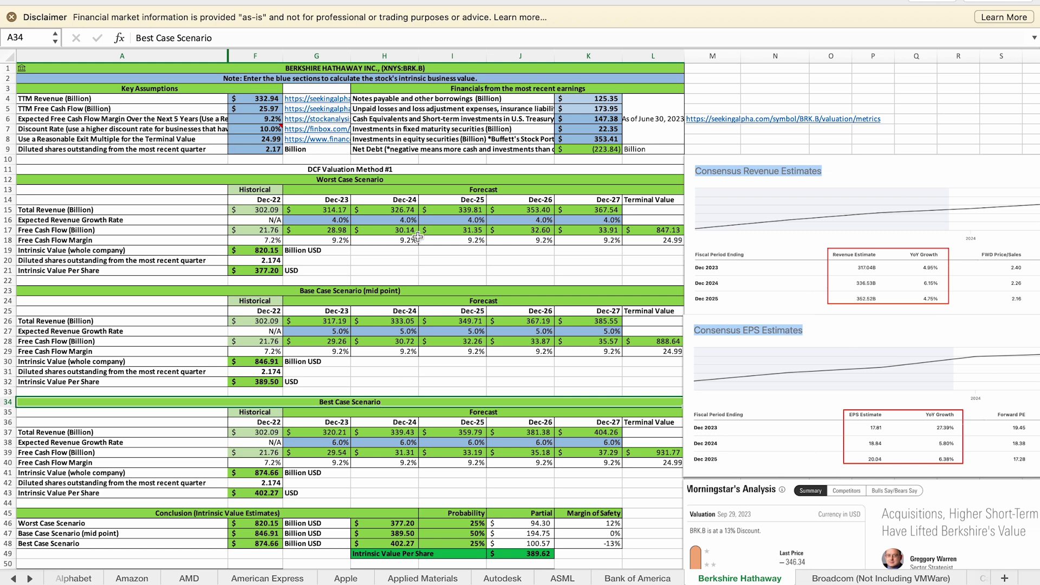
{"action": "left_click", "coordinate": [406, 182]}
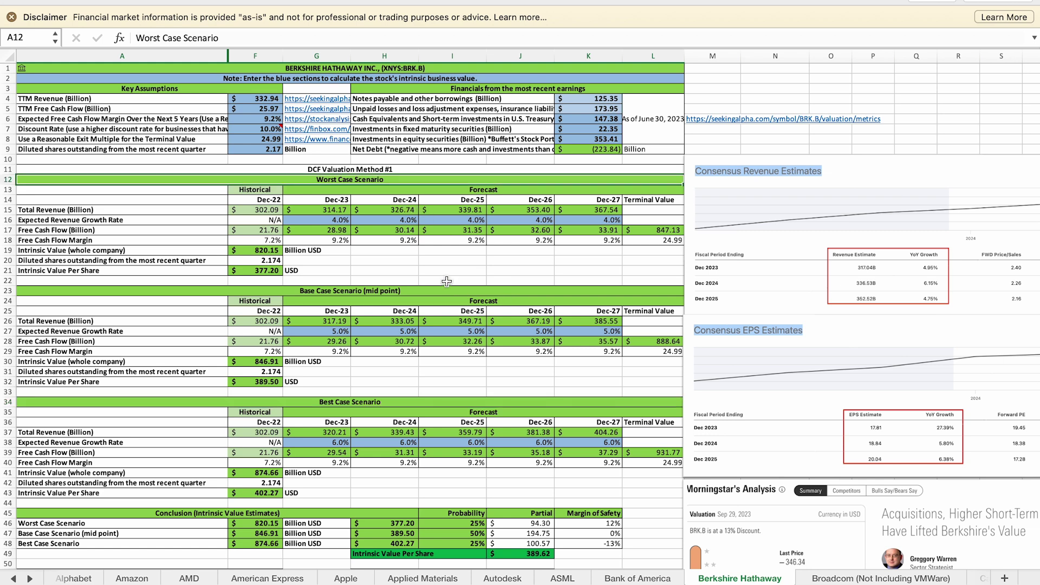
Step: Review the worst case scenario's growth rates, free cash flows, whole-company and per-share intrinsic values, and its probability weight
{"action": "left_click_drag", "start_coordinate": [335, 220], "coordinate": [582, 220]}
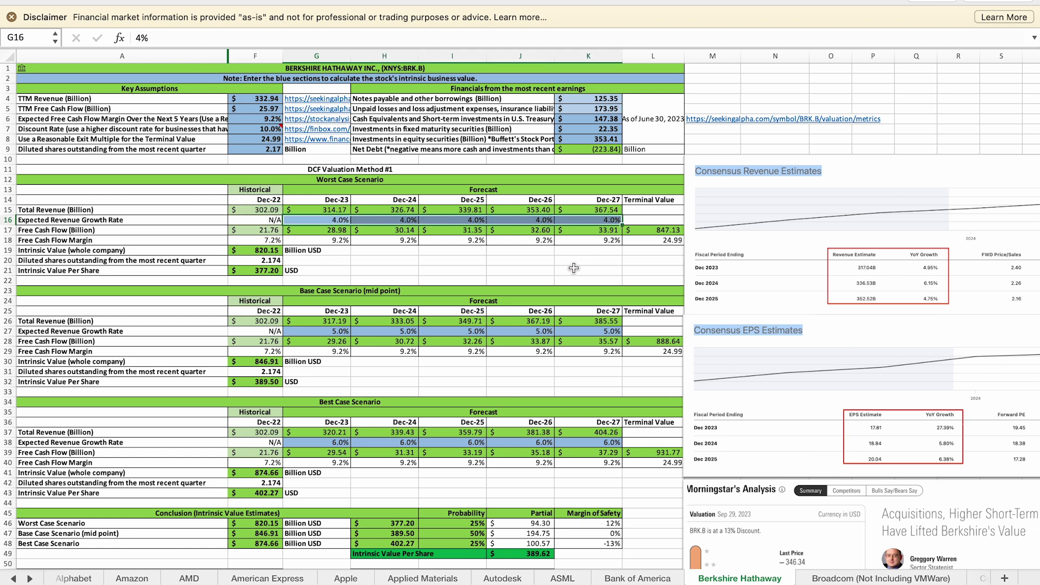
{"action": "left_click", "coordinate": [321, 230]}
{"action": "left_click_drag", "start_coordinate": [322, 230], "coordinate": [661, 230]}
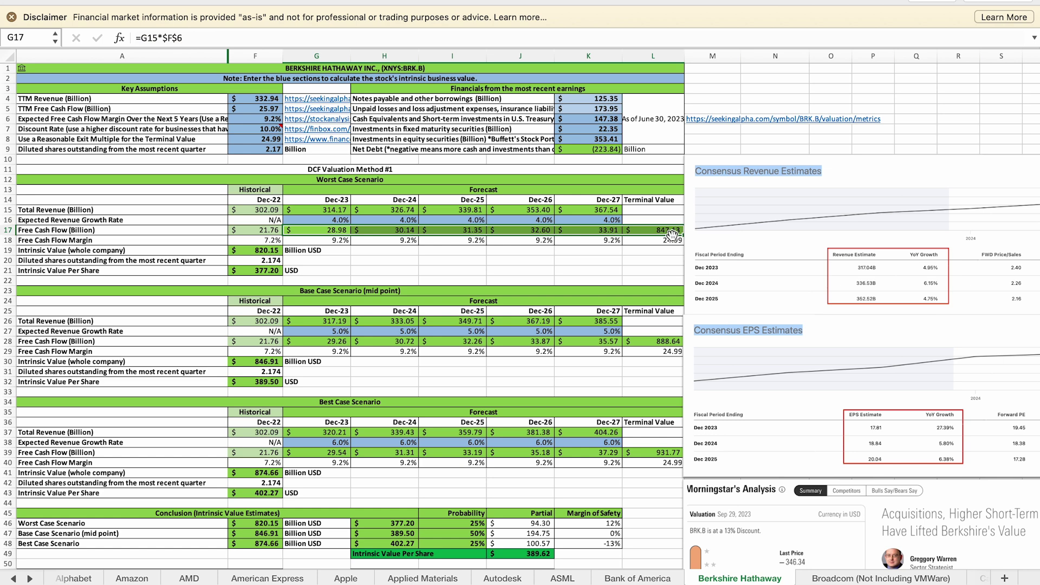
{"action": "left_click", "coordinate": [273, 250]}
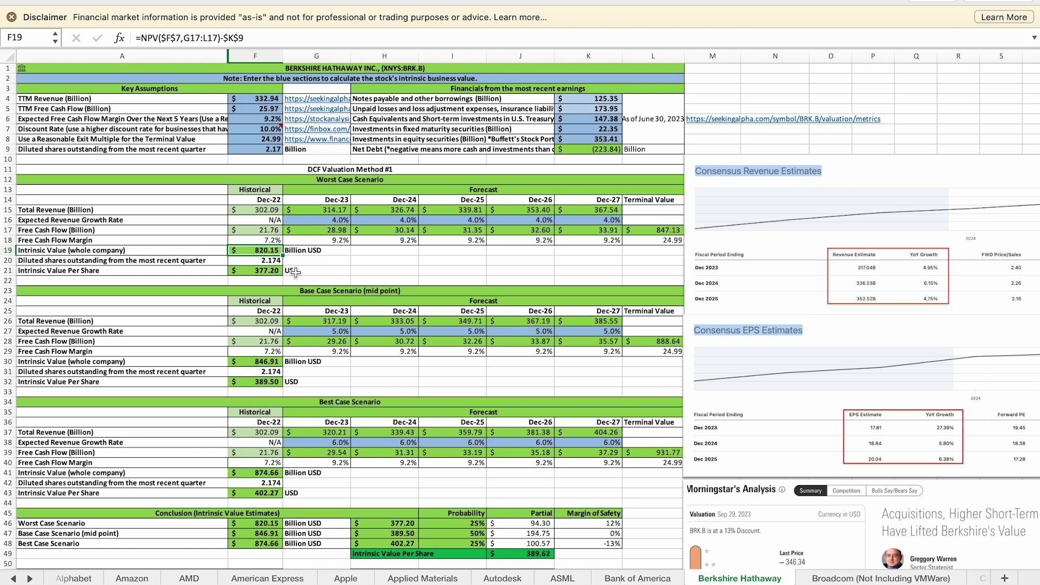
{"action": "left_click", "coordinate": [273, 270]}
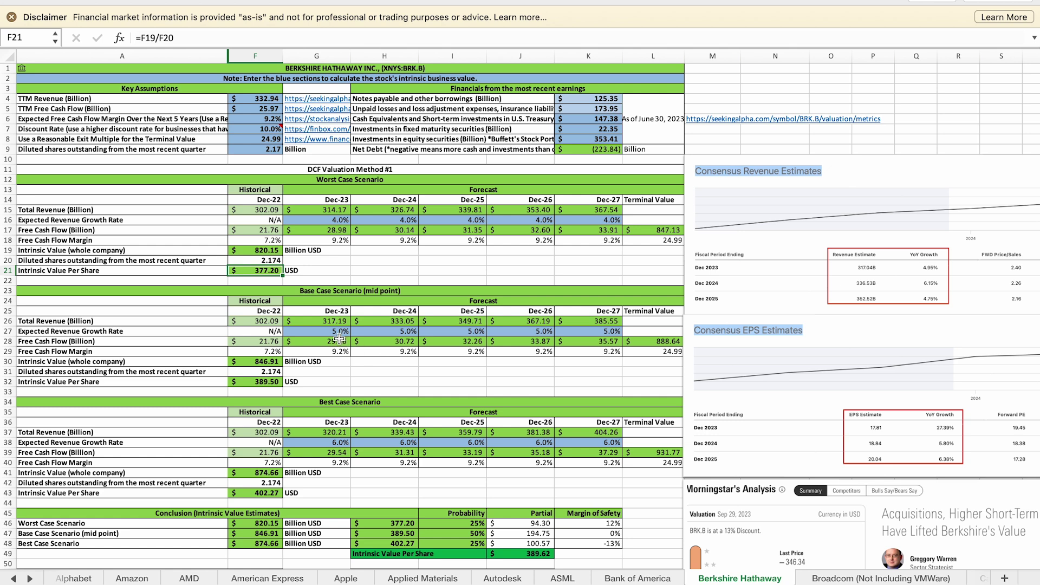
{"action": "left_click", "coordinate": [469, 523]}
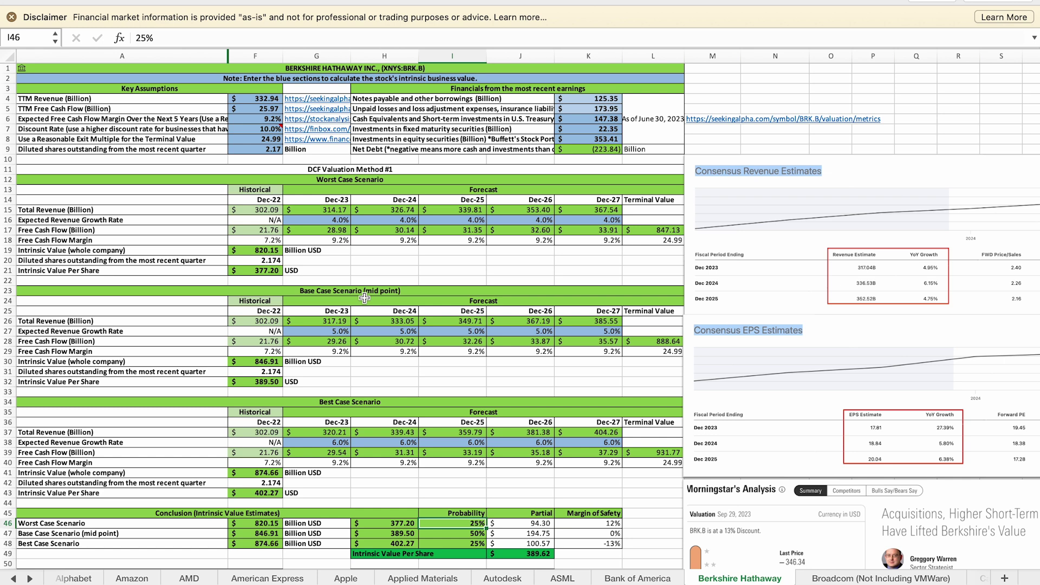
Step: Review the base case scenario's growth rates, free cash flows, whole-company and per-share intrinsic values, and its probability weight
{"action": "left_click_drag", "start_coordinate": [341, 331], "coordinate": [598, 334]}
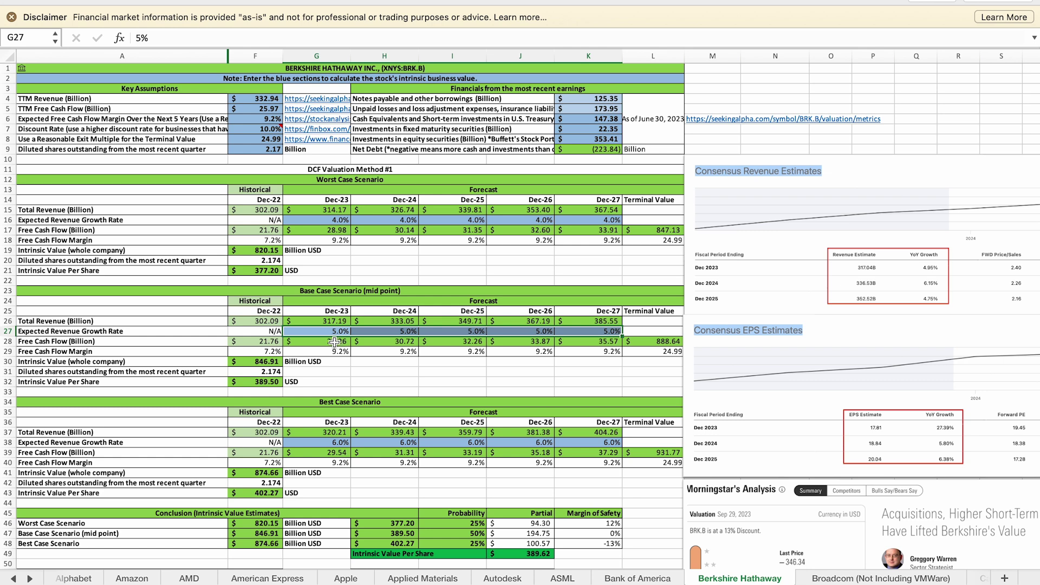
{"action": "left_click_drag", "start_coordinate": [334, 342], "coordinate": [652, 341]}
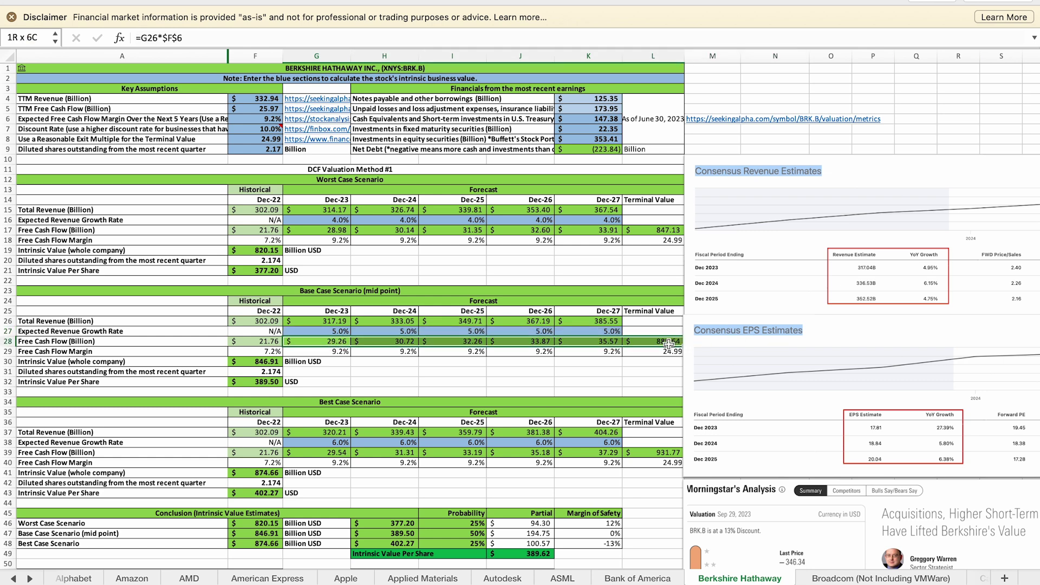
{"action": "left_click", "coordinate": [271, 361]}
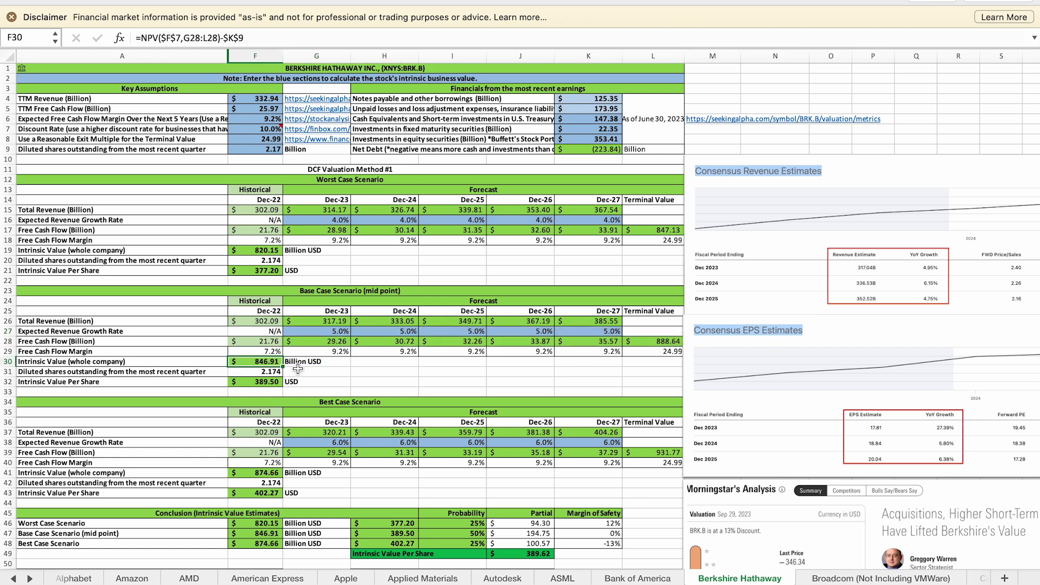
{"action": "left_click", "coordinate": [262, 383]}
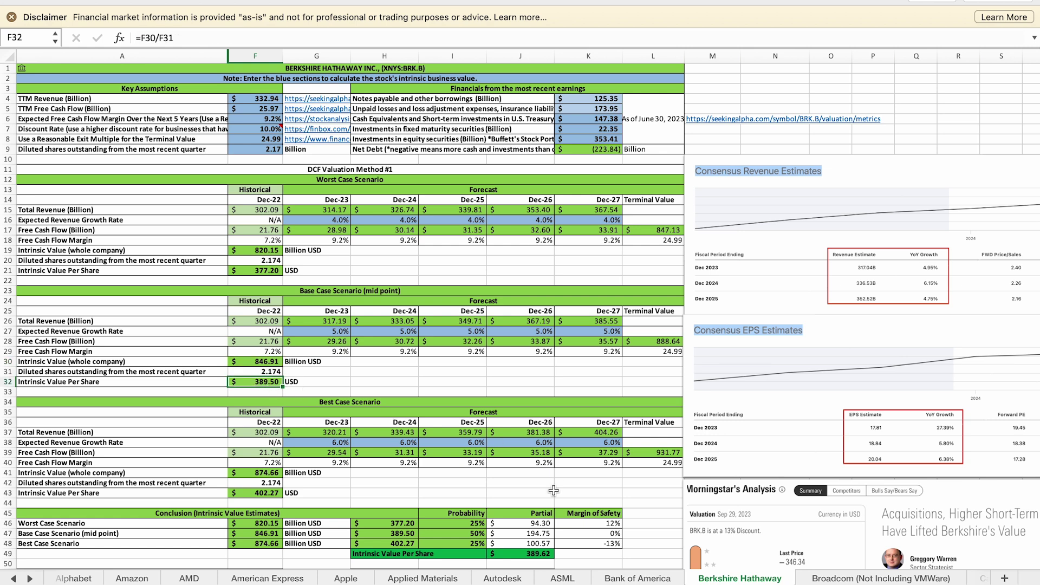
{"action": "left_click", "coordinate": [479, 534]}
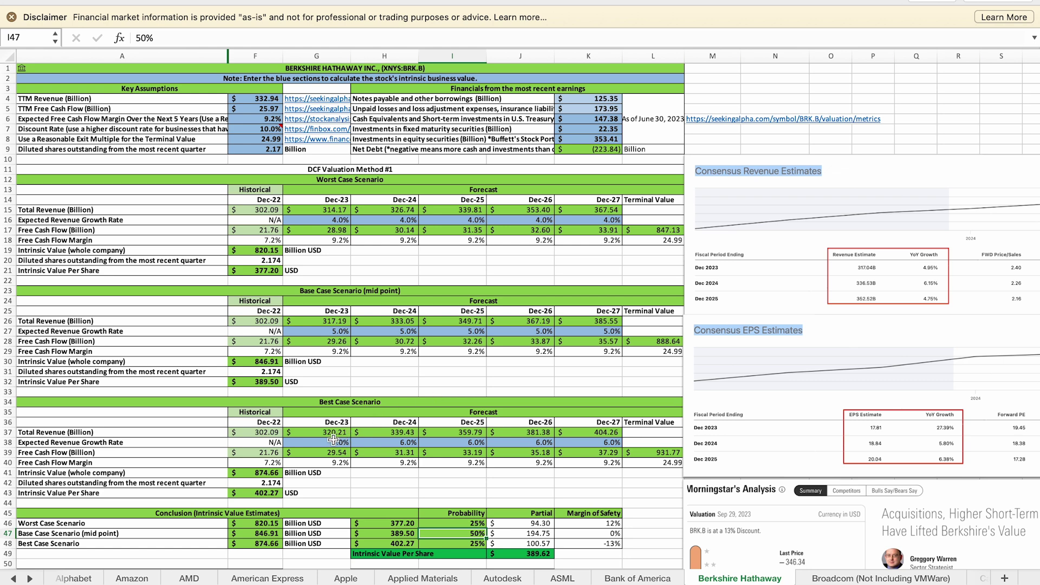
Step: Review the best case scenario's growth rates, whole-company and per-share intrinsic values, and its probability weight in the conclusion table
{"action": "left_click", "coordinate": [340, 401]}
{"action": "left_click_drag", "start_coordinate": [328, 442], "coordinate": [603, 439]}
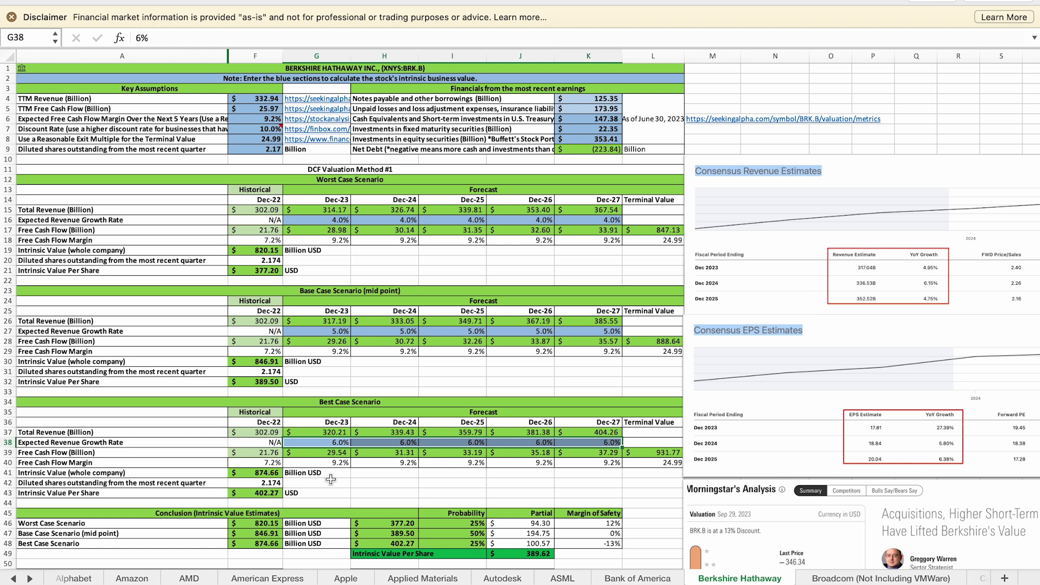
{"action": "left_click", "coordinate": [269, 475]}
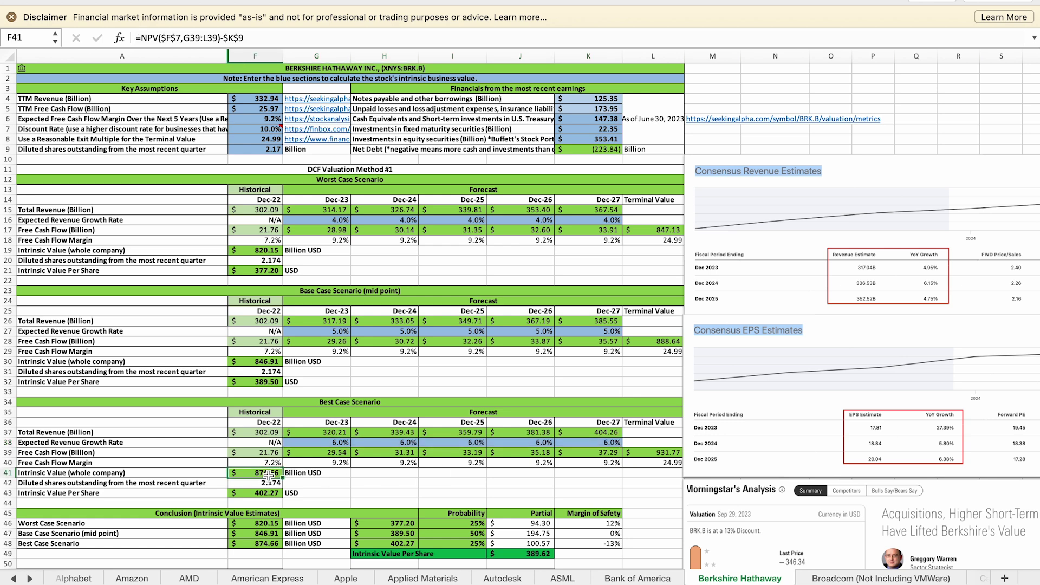
{"action": "left_click", "coordinate": [276, 495]}
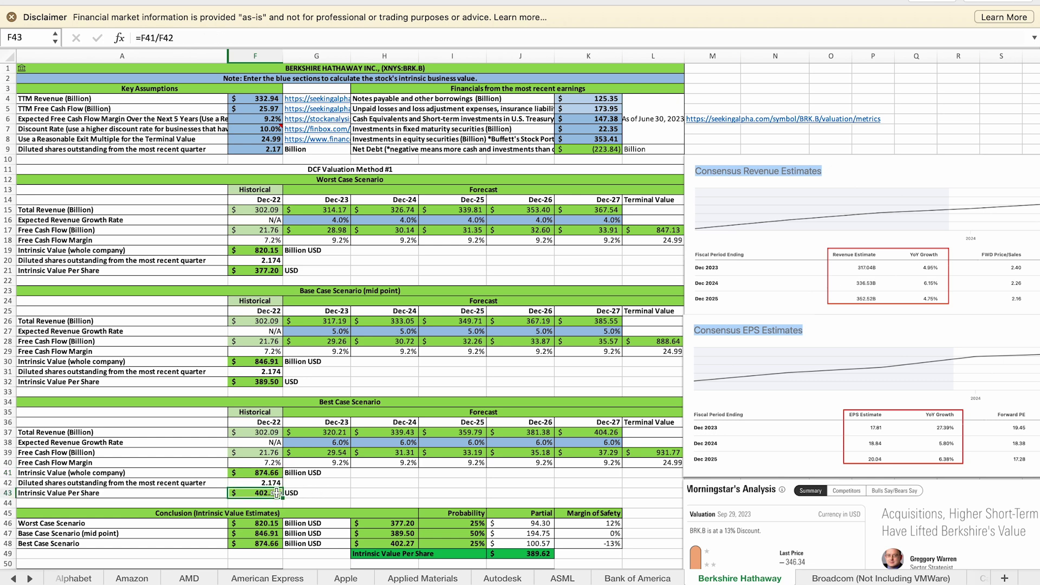
{"action": "left_click", "coordinate": [408, 544]}
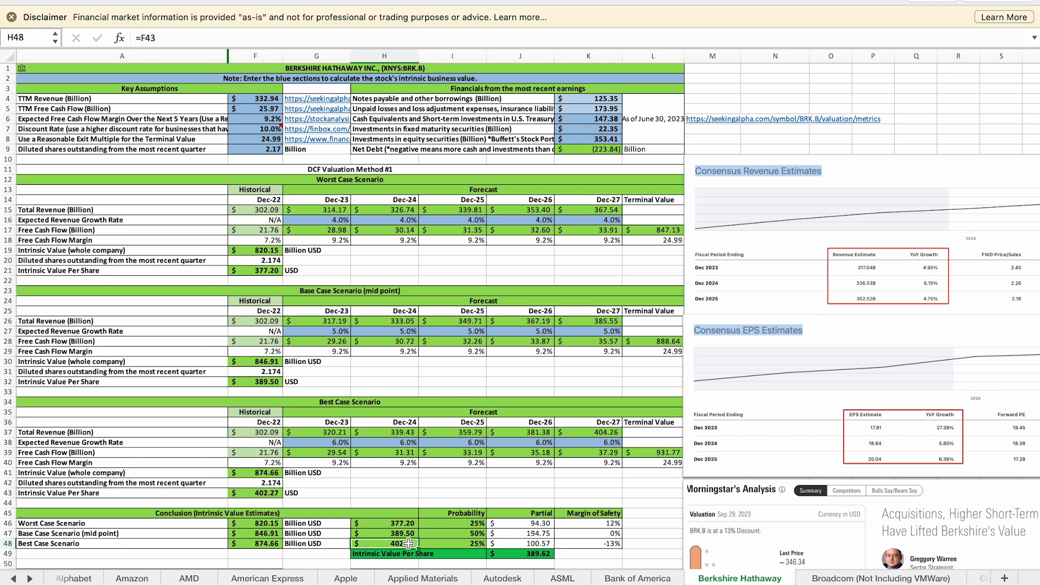
{"action": "left_click", "coordinate": [473, 544]}
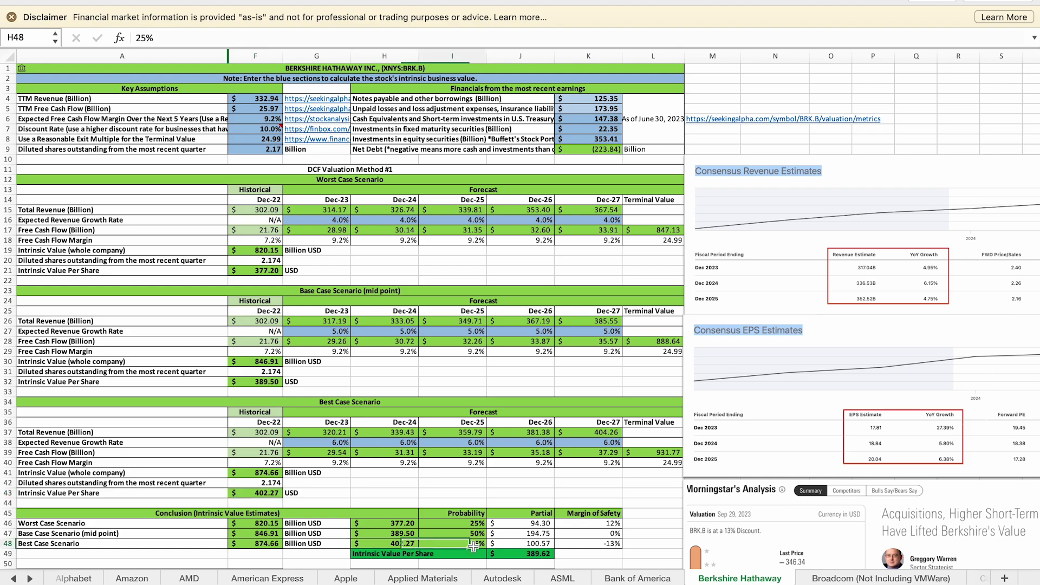
Step: Check the DCF intrinsic value per share and the whole-company and per-share formulas of Forward Price-to-Sales Valuation Method #2
{"action": "scroll", "coordinate": [560, 484], "scroll_direction": "down", "scroll_amount": 5}
{"action": "scroll", "coordinate": [563, 484], "scroll_direction": "down", "scroll_amount": 3}
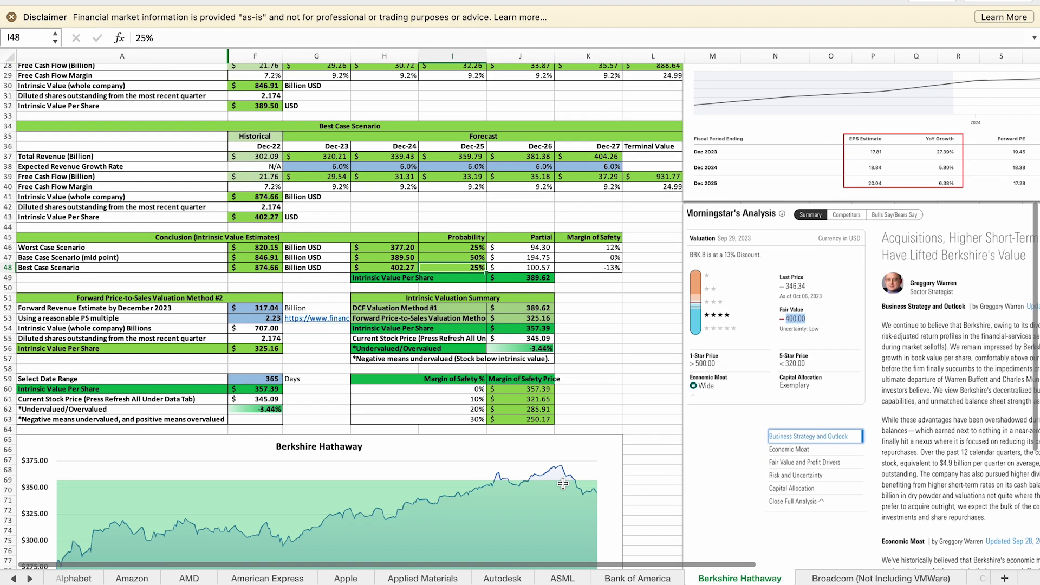
{"action": "left_click", "coordinate": [547, 277]}
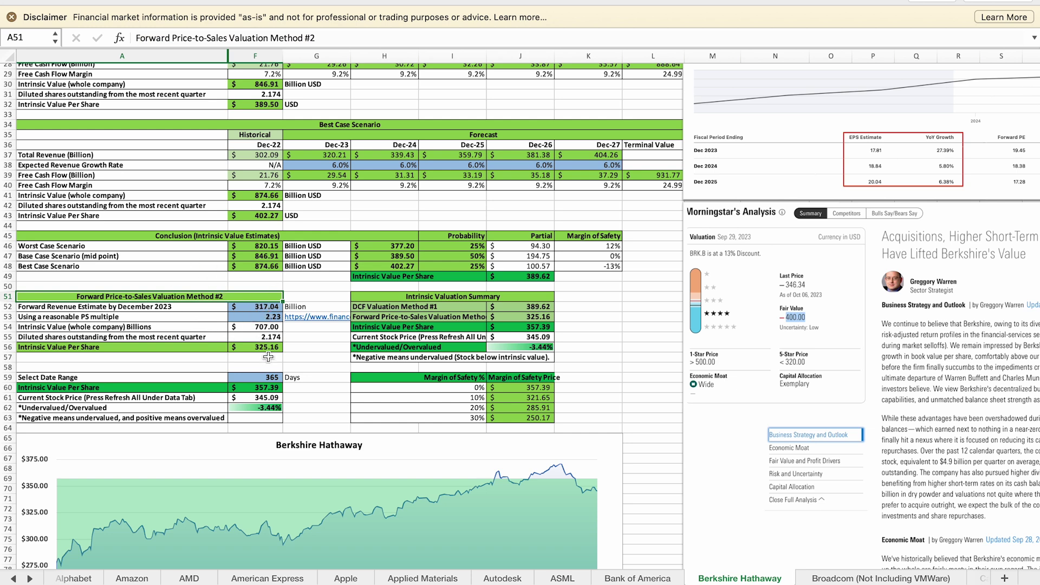
{"action": "left_click", "coordinate": [274, 326]}
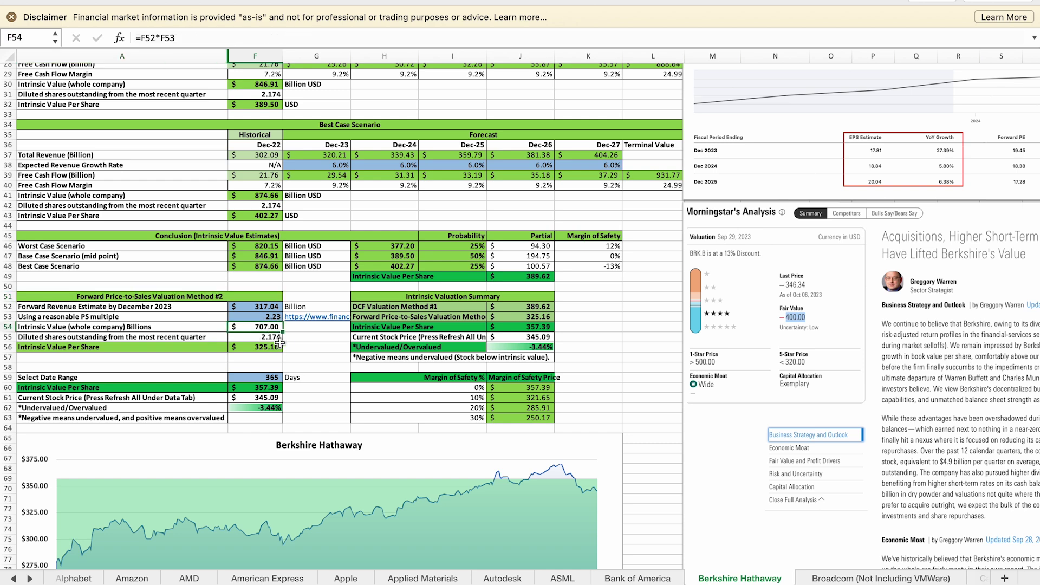
{"action": "left_click", "coordinate": [264, 350]}
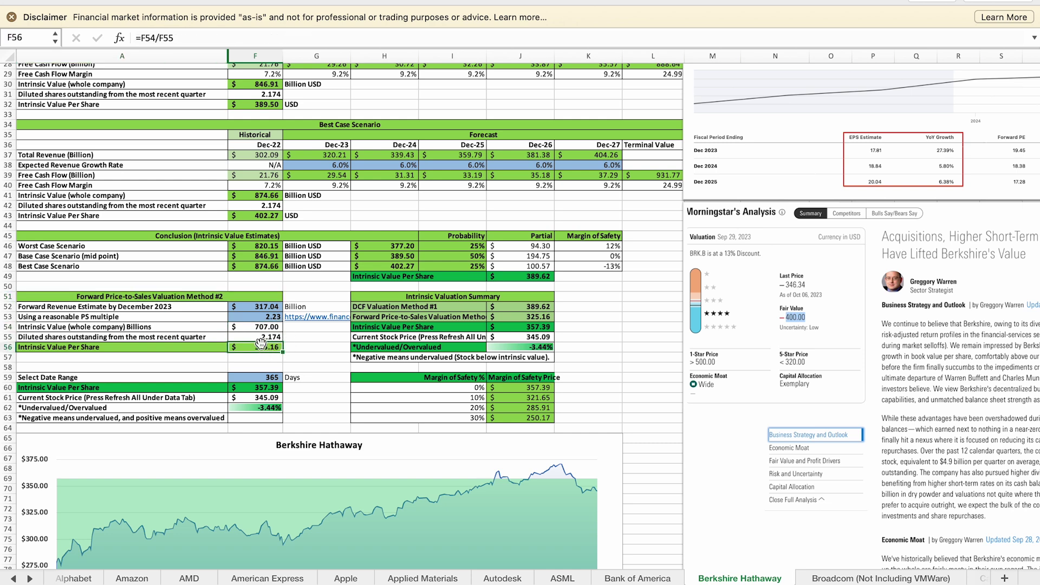
Step: Inspect the averaged intrinsic value per share in the Intrinsic Valuation Summary and view the Berkshire Hathaway price chart
{"action": "scroll", "coordinate": [402, 398], "scroll_direction": "down", "scroll_amount": 4}
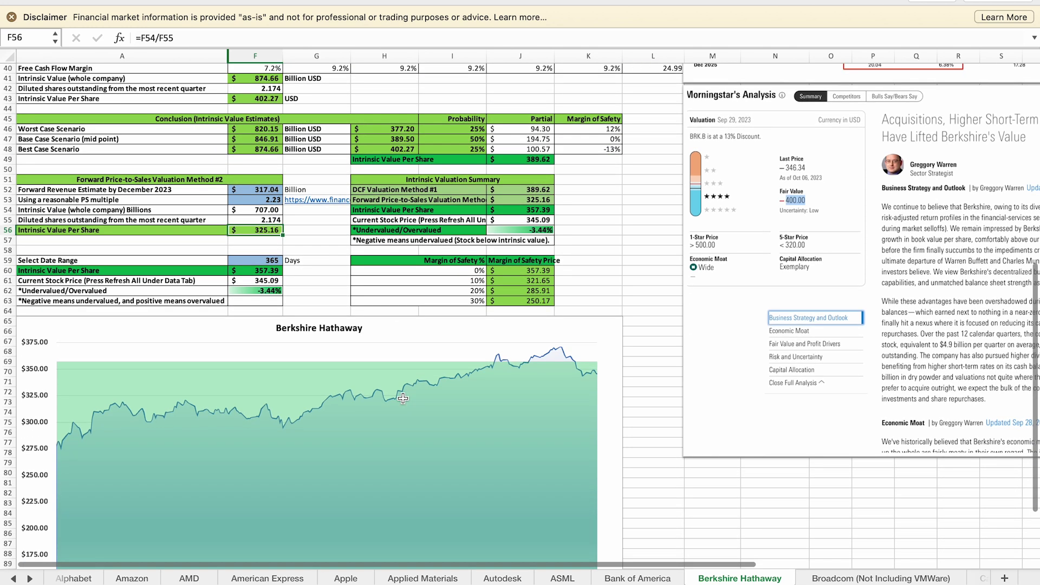
{"action": "left_click", "coordinate": [539, 210]}
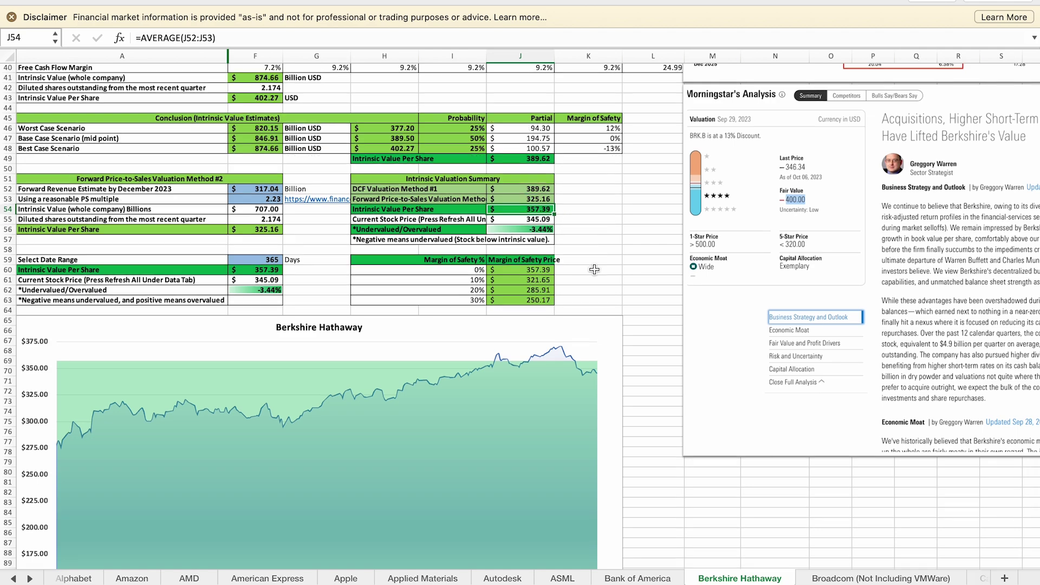
{"action": "scroll", "coordinate": [594, 269], "scroll_direction": "down", "scroll_amount": 5}
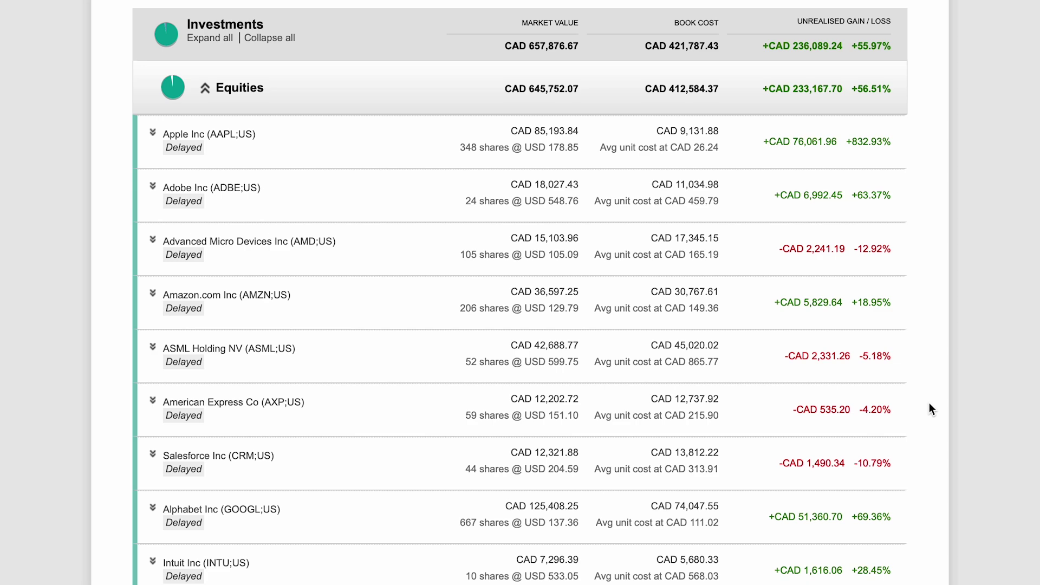
Step: Look through the equity holdings in the investment portfolio, with their market values, book costs and unrealised gains or losses
{"action": "scroll", "coordinate": [927, 390], "scroll_direction": "down", "scroll_amount": 2}
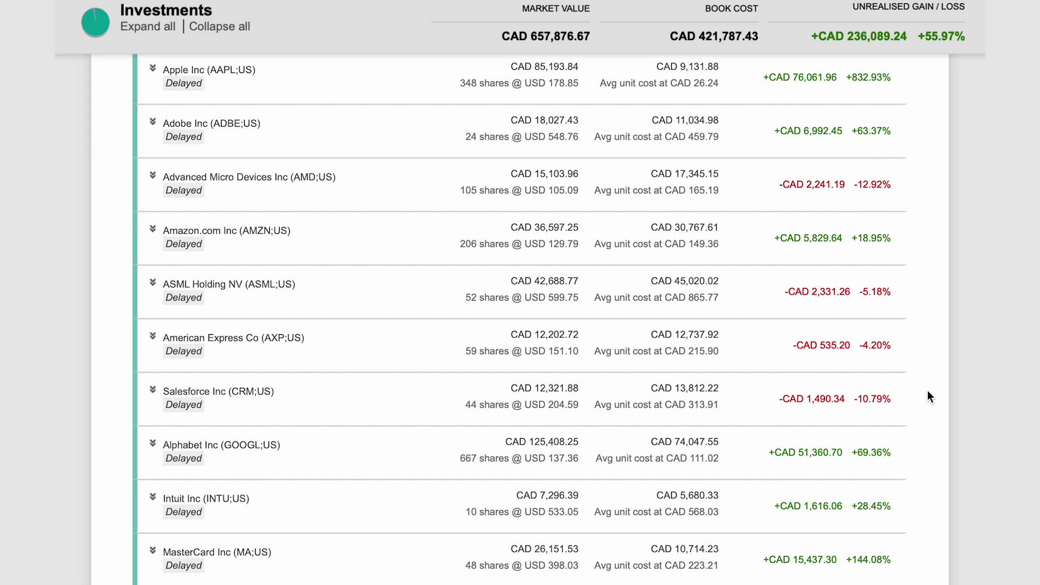
{"action": "scroll", "coordinate": [928, 391], "scroll_direction": "down", "scroll_amount": 3}
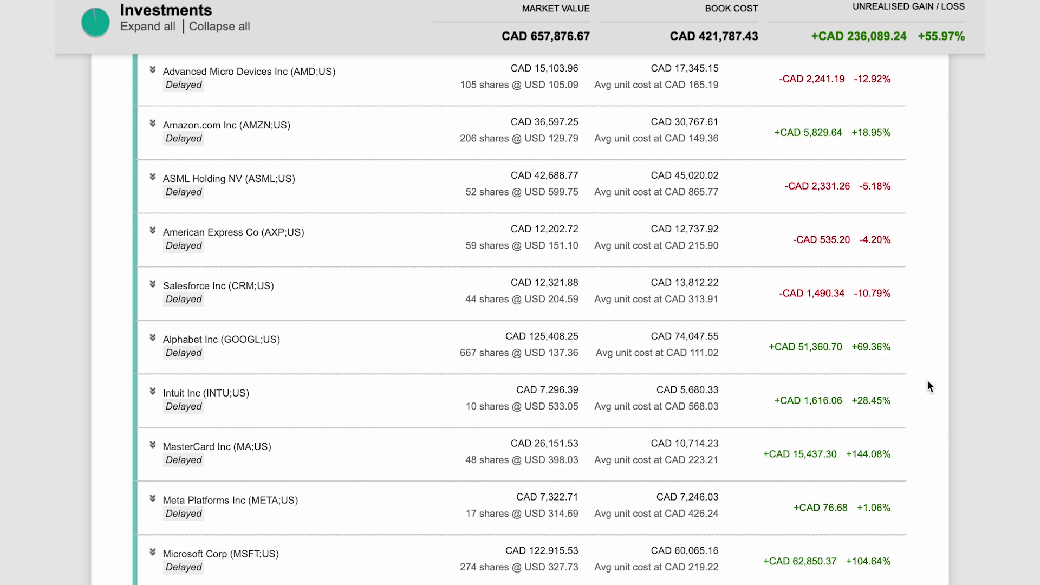
{"action": "scroll", "coordinate": [927, 381], "scroll_direction": "down", "scroll_amount": 2}
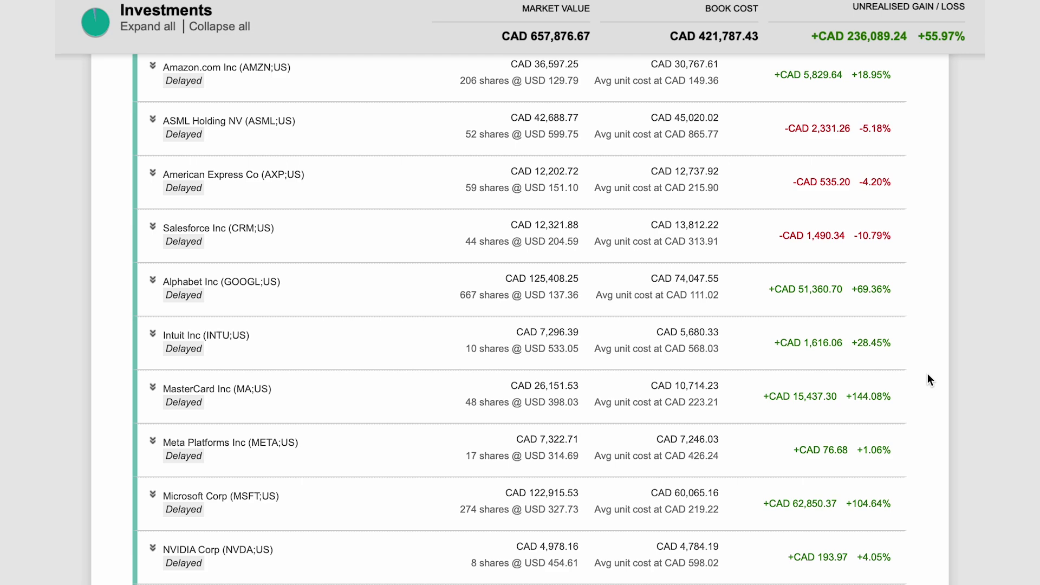
{"action": "scroll", "coordinate": [928, 374], "scroll_direction": "down", "scroll_amount": 2}
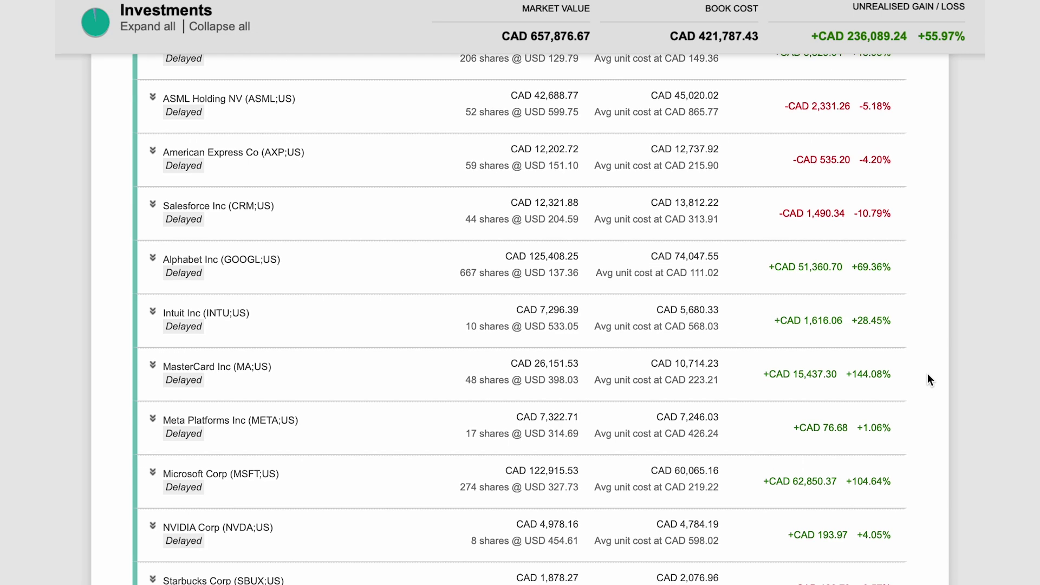